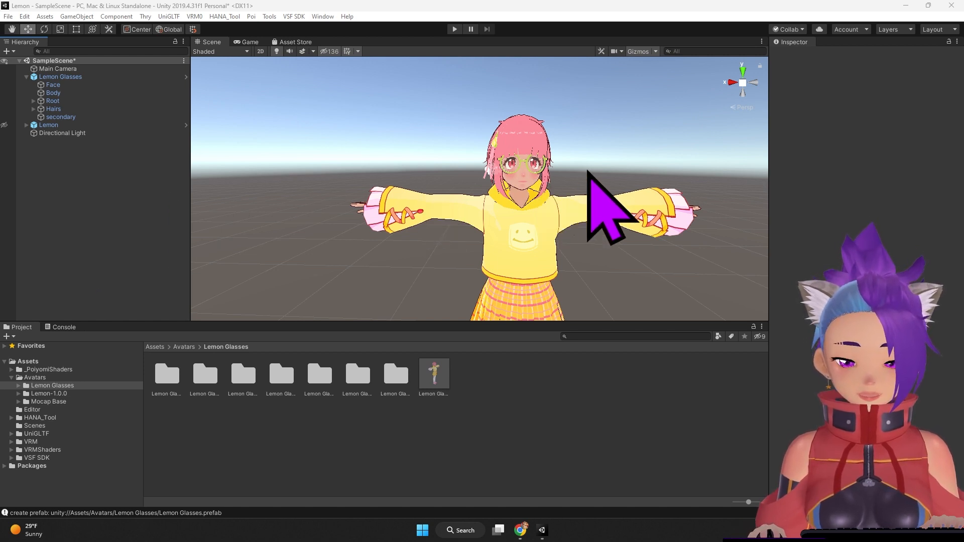
# Step: Open the Lemon Glasses.Materials folder inside the Lemon Glasses avatar's assets
pyautogui.moveTo(601, 155); pyautogui.dragTo(627, 167, button='right')
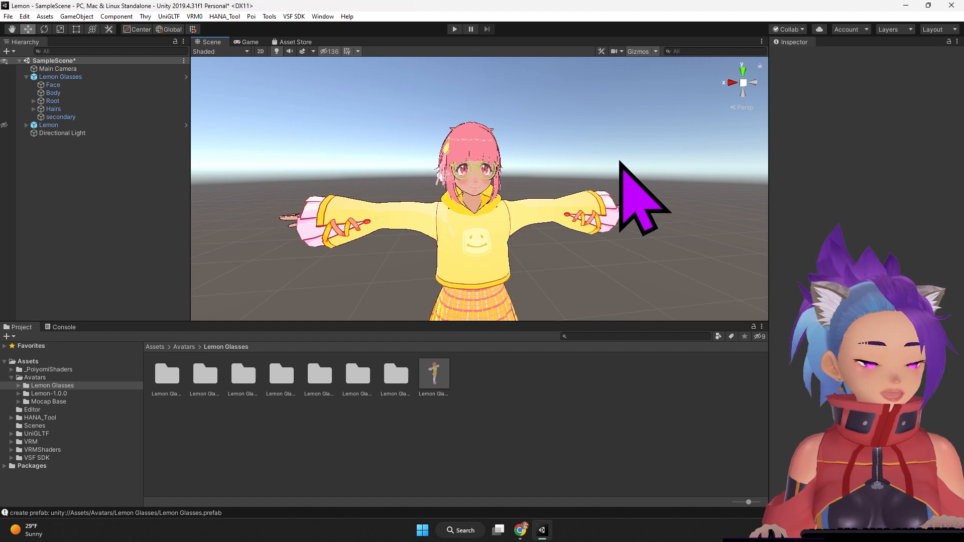
pyautogui.scroll(5, 623, 166)
pyautogui.moveTo(604, 151); pyautogui.dragTo(590, 132, button='right')
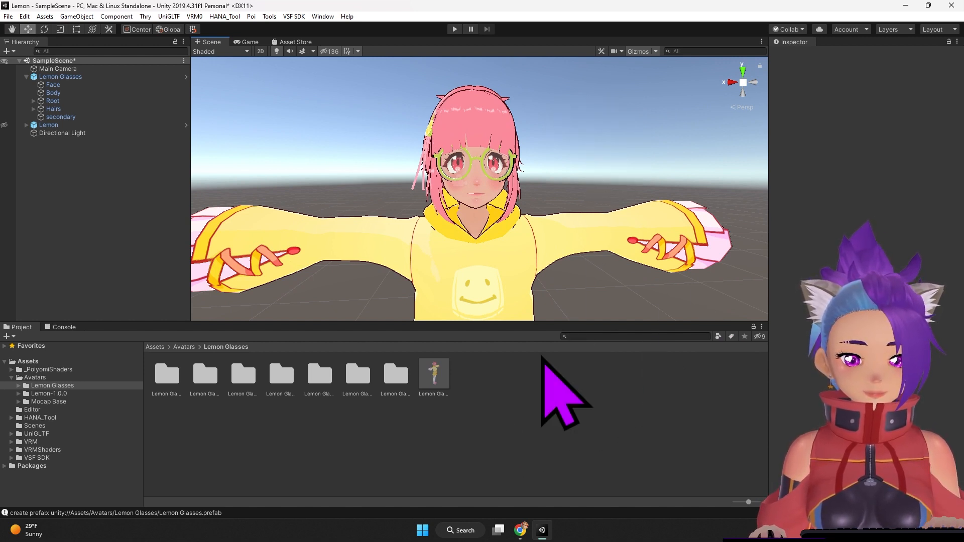
pyautogui.doubleClick(168, 374)
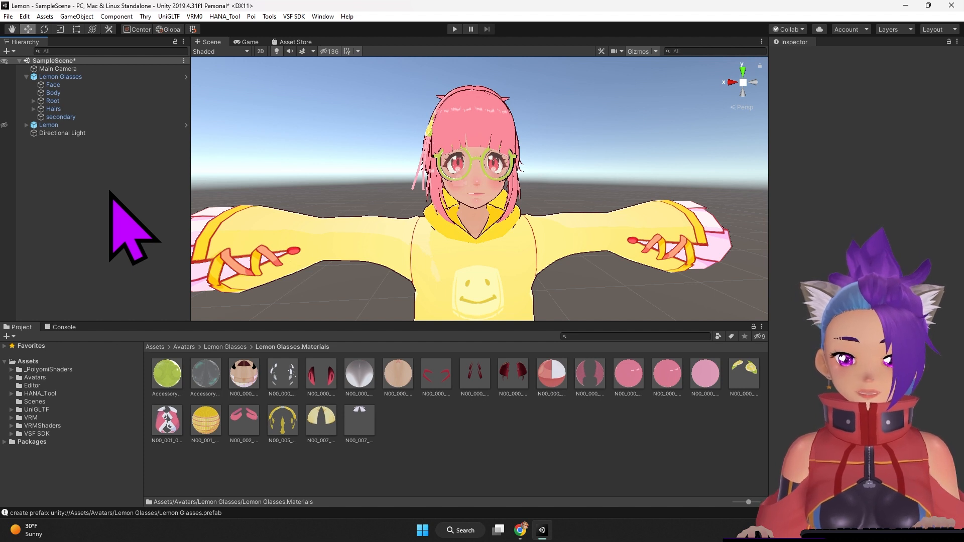
pyautogui.click(11, 377)
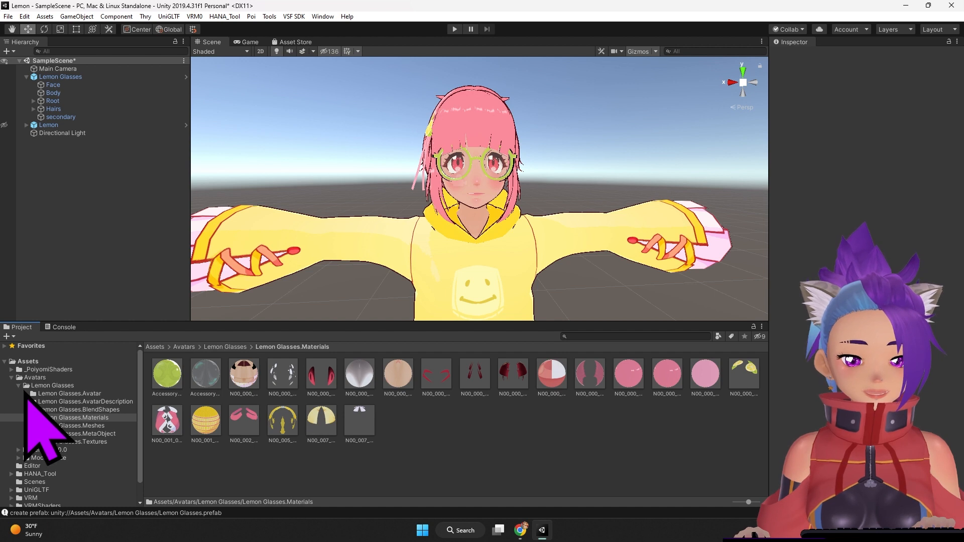
pyautogui.click(61, 385)
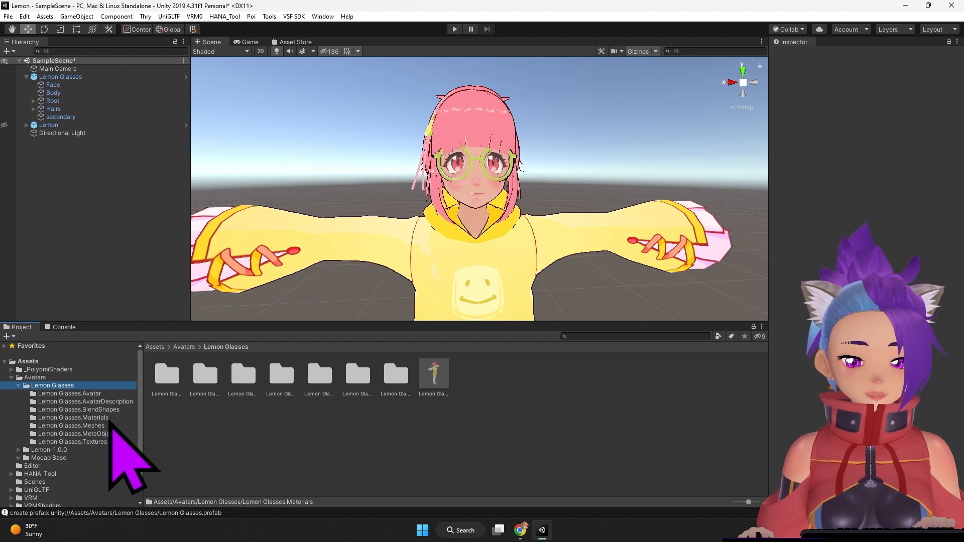
pyautogui.click(103, 418)
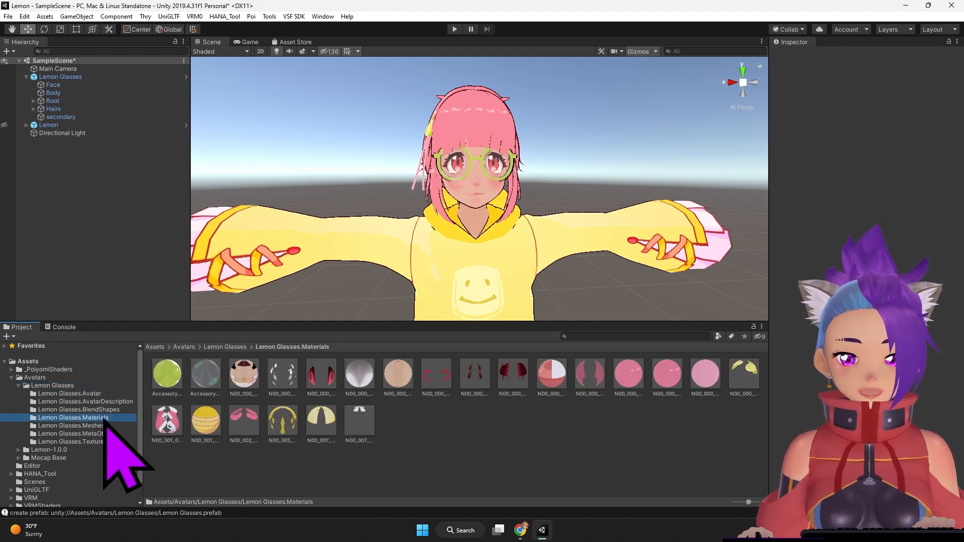
# Step: Set the Lit Color alpha of the glasses frame material Accessory_GlassesHiFrame_01_MATCAP to 0
pyautogui.click(168, 381)
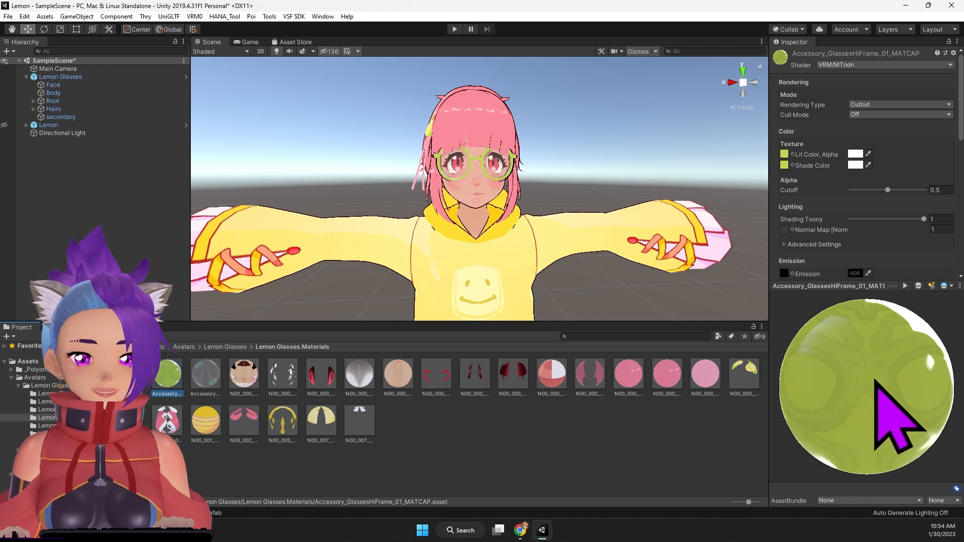
pyautogui.click(209, 388)
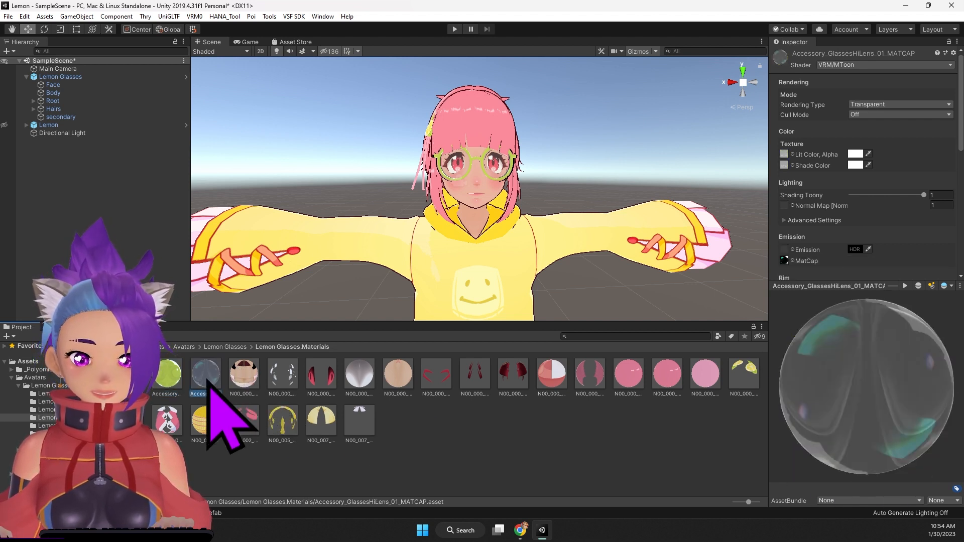
pyautogui.click(169, 375)
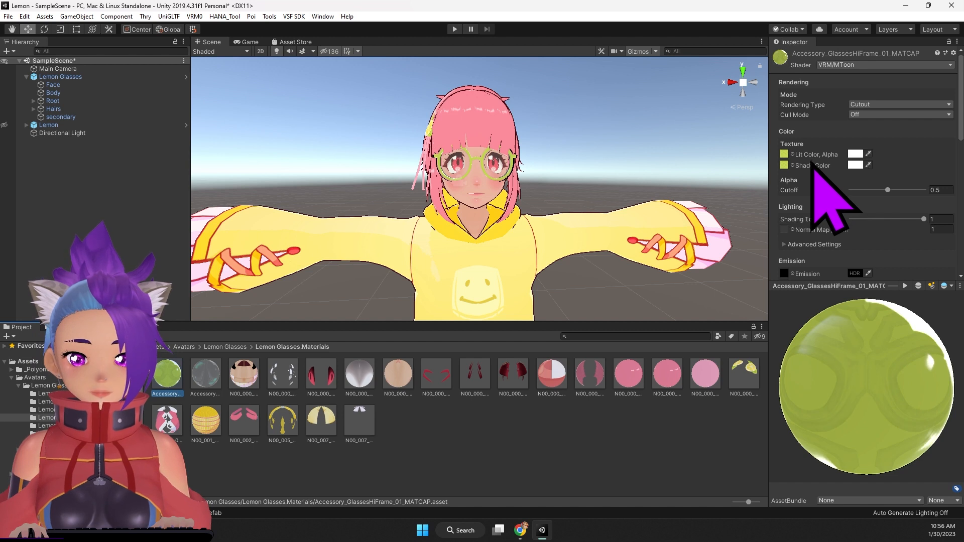
pyautogui.click(852, 164)
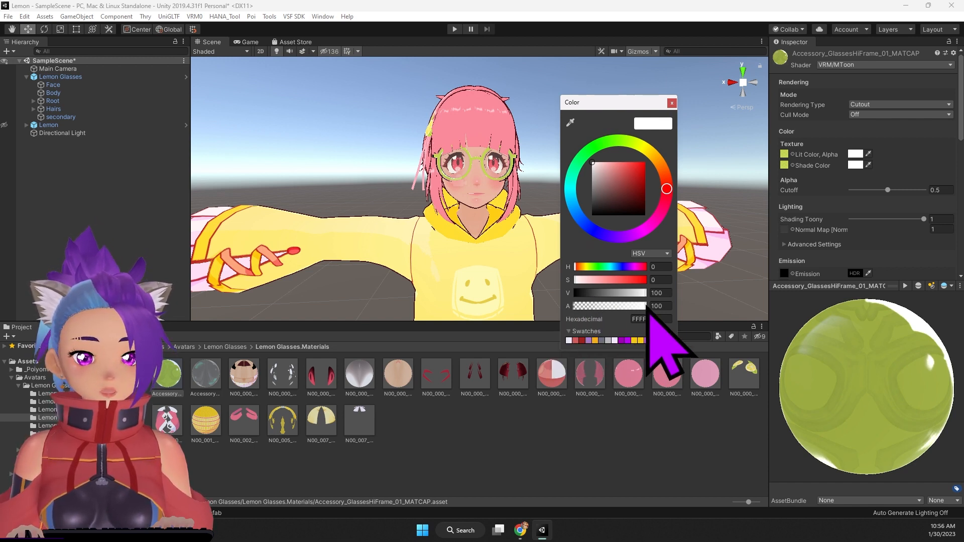
pyautogui.moveTo(647, 308); pyautogui.dragTo(566, 303)
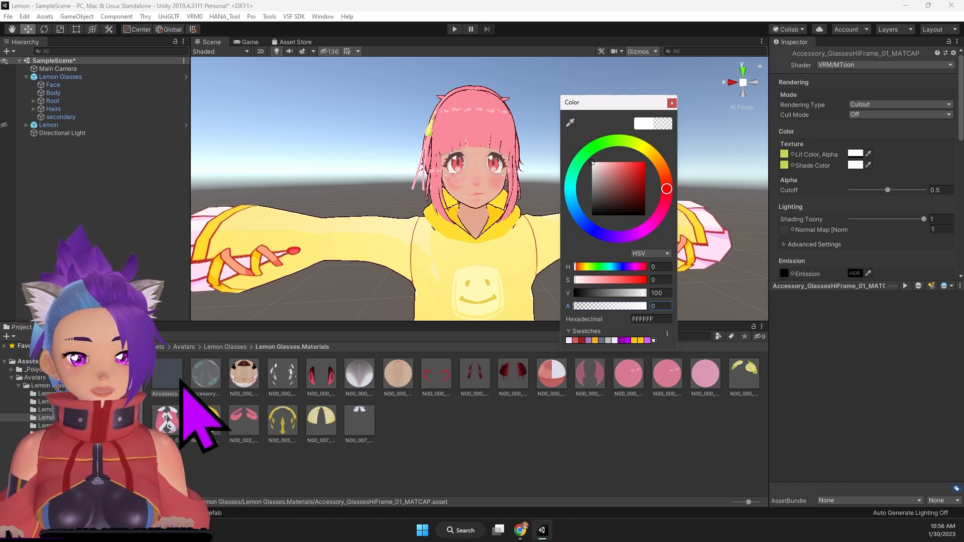
pyautogui.press('Escape')
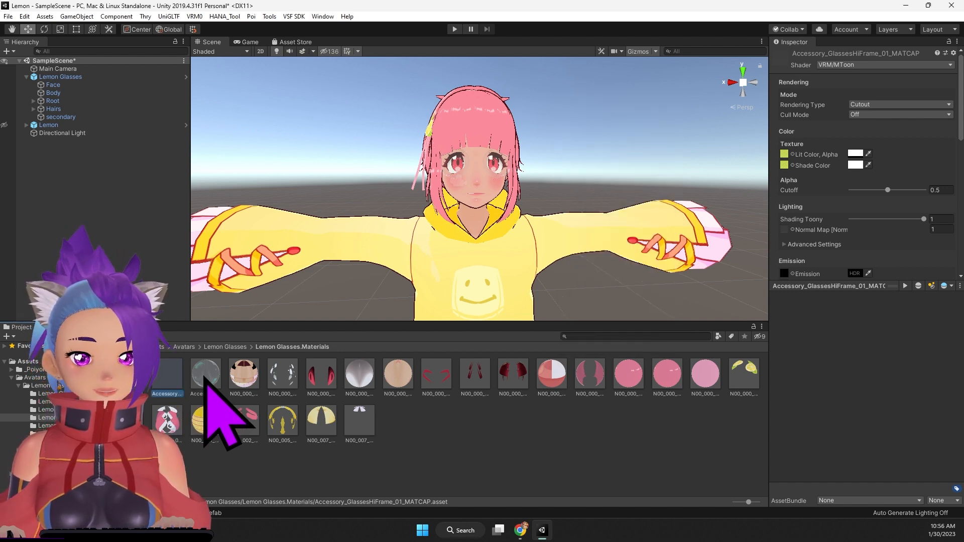
# Step: Set the Lit Color alpha of the lens material Accessory_GlassesHiLens_01_MATCAP to 0
pyautogui.click(205, 375)
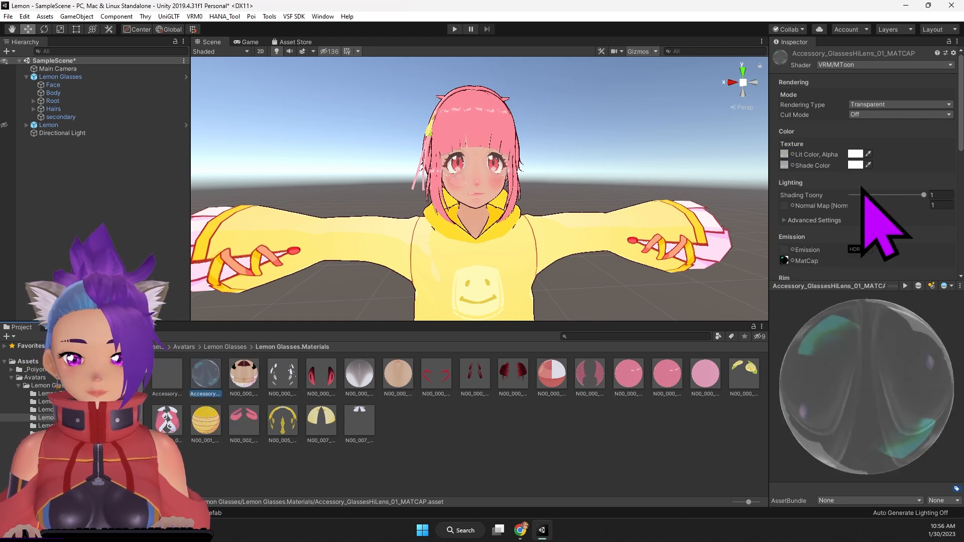
pyautogui.click(855, 154)
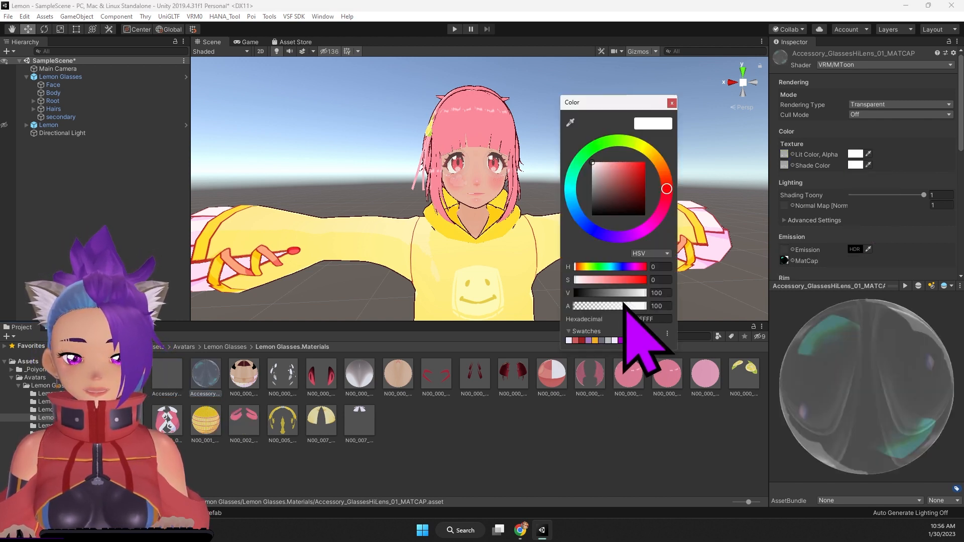
pyautogui.moveTo(643, 306); pyautogui.dragTo(565, 312)
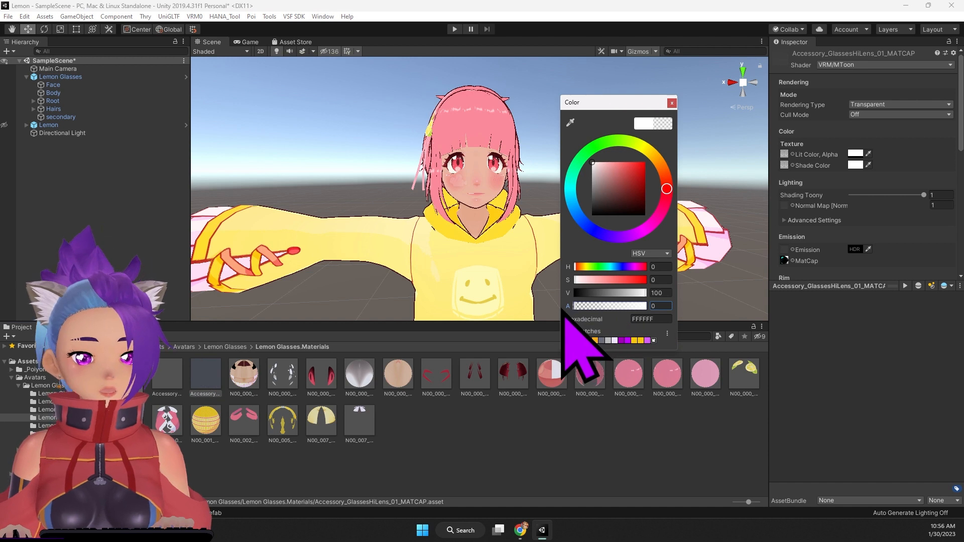
pyautogui.click(671, 103)
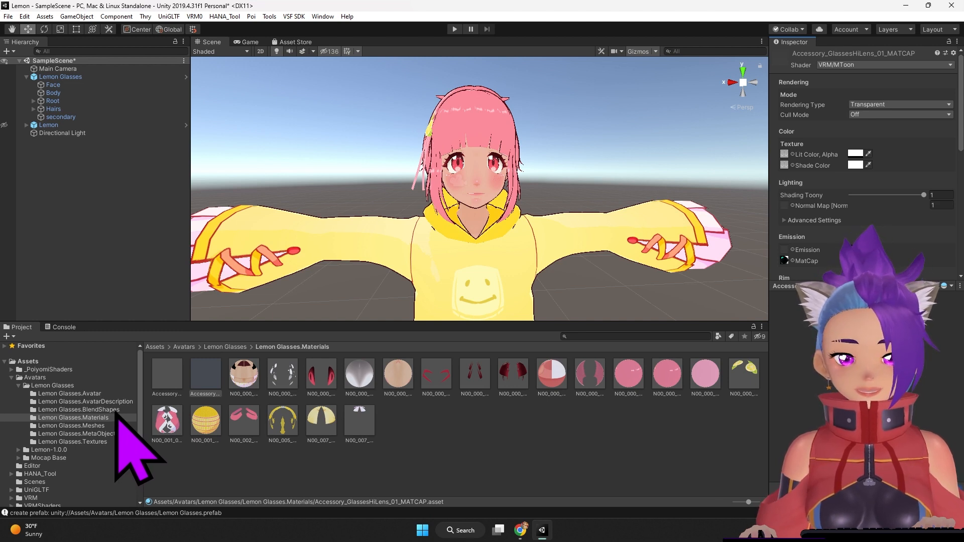
# Step: Show the Lemon Glasses.BlendShapes folder as a compact name list and select the BlendShape asset
pyautogui.click(117, 411)
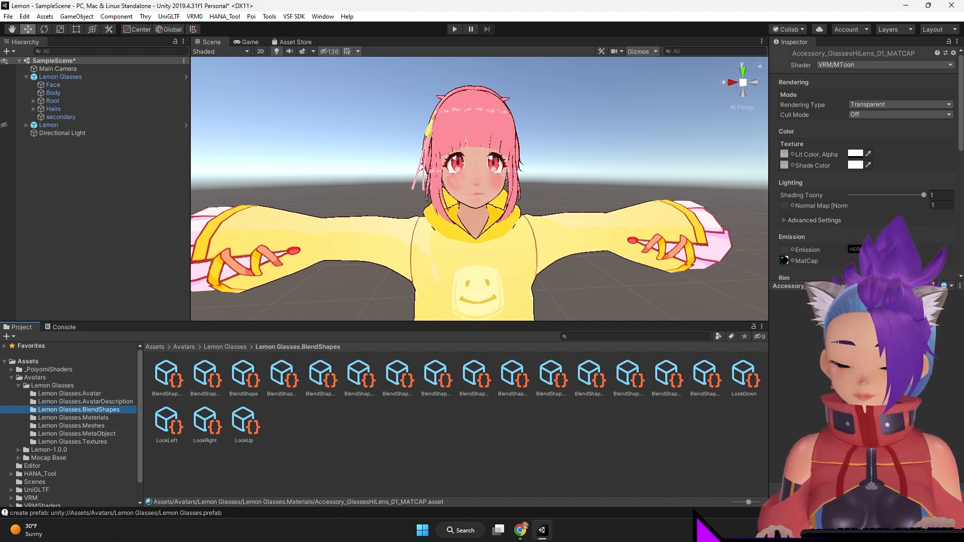
pyautogui.moveTo(749, 502); pyautogui.dragTo(735, 502)
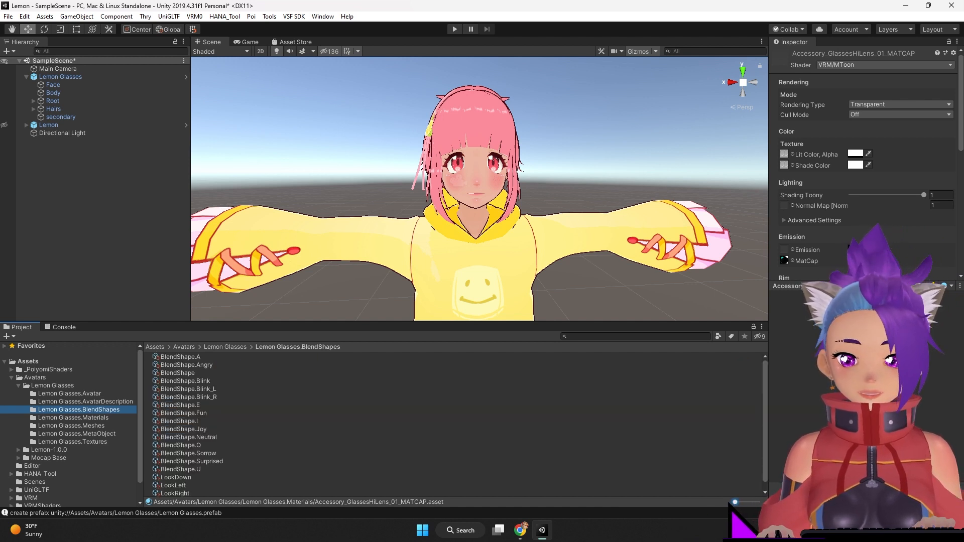
pyautogui.click(194, 373)
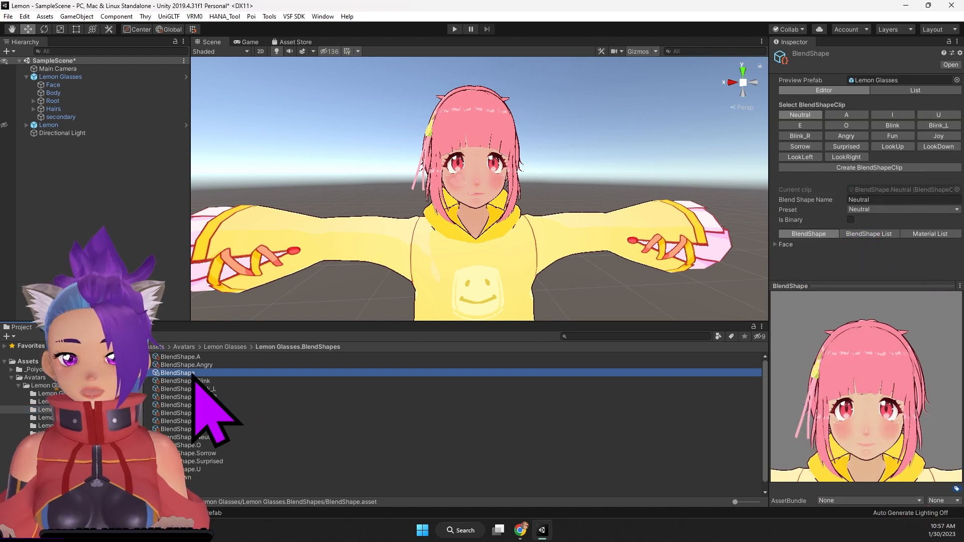
# Step: Create a new BlendShapeClip named Glasses in the Lemon Glasses.BlendShapes folder
pyautogui.click(853, 167)
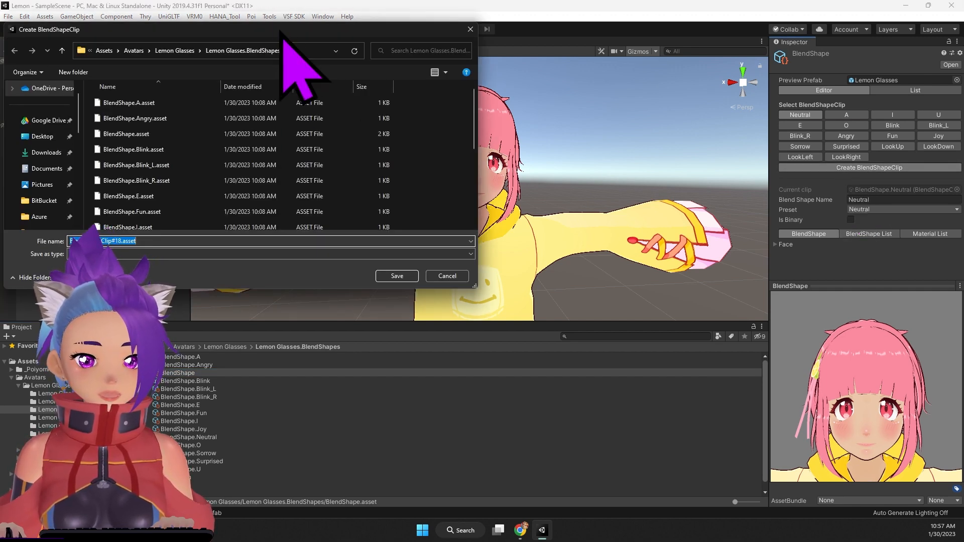
pyautogui.moveTo(349, 30); pyautogui.dragTo(517, 51)
pyautogui.write('G')
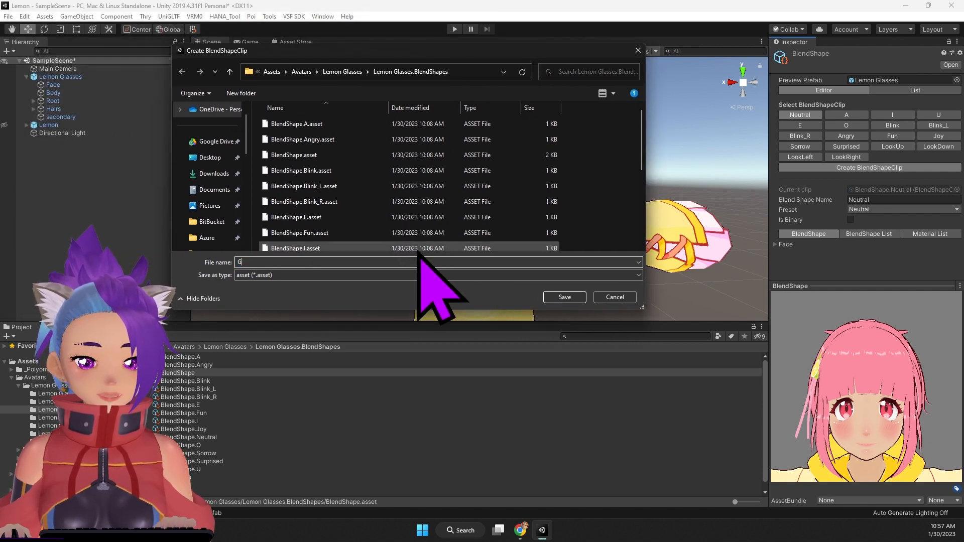
pyautogui.write('lasses')
pyautogui.press('Return')
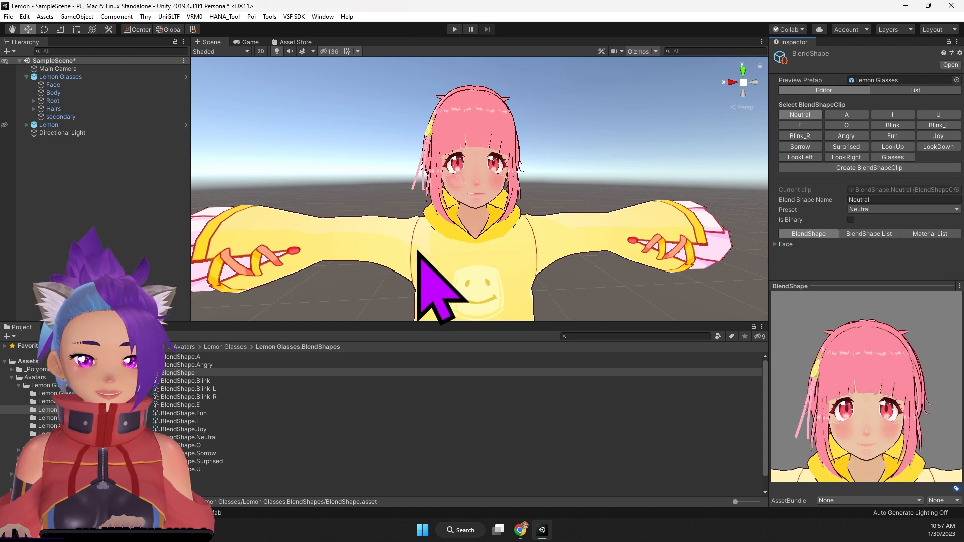
# Step: Add a material entry to the Glasses clip for Accessory_GlassesHiFrame_01_MATCAP with the _Color property
pyautogui.click(892, 155)
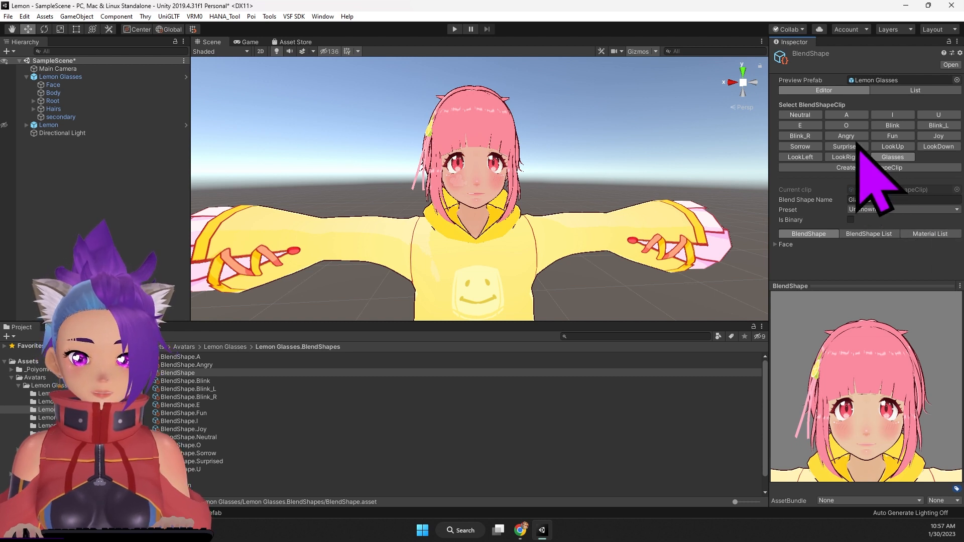
pyautogui.click(926, 234)
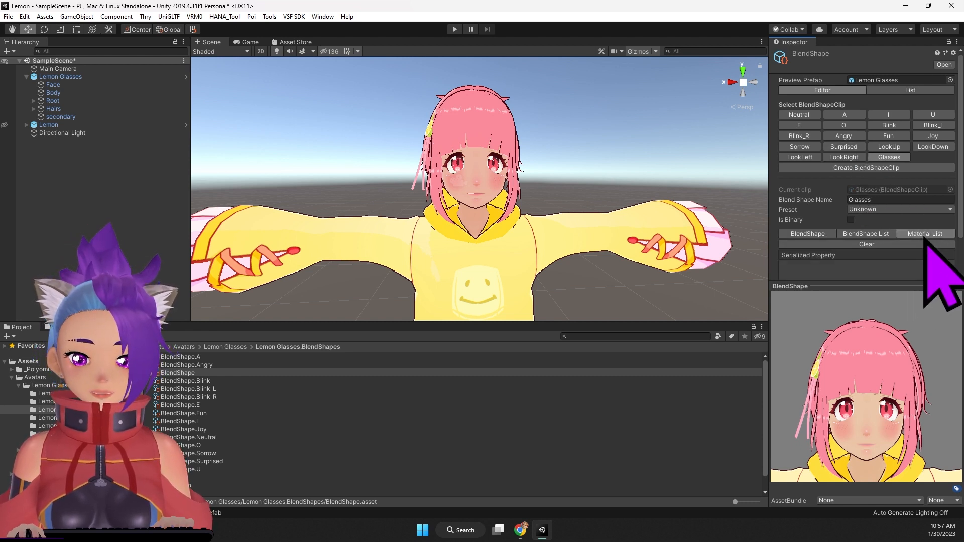
pyautogui.scroll(-2, 919, 243)
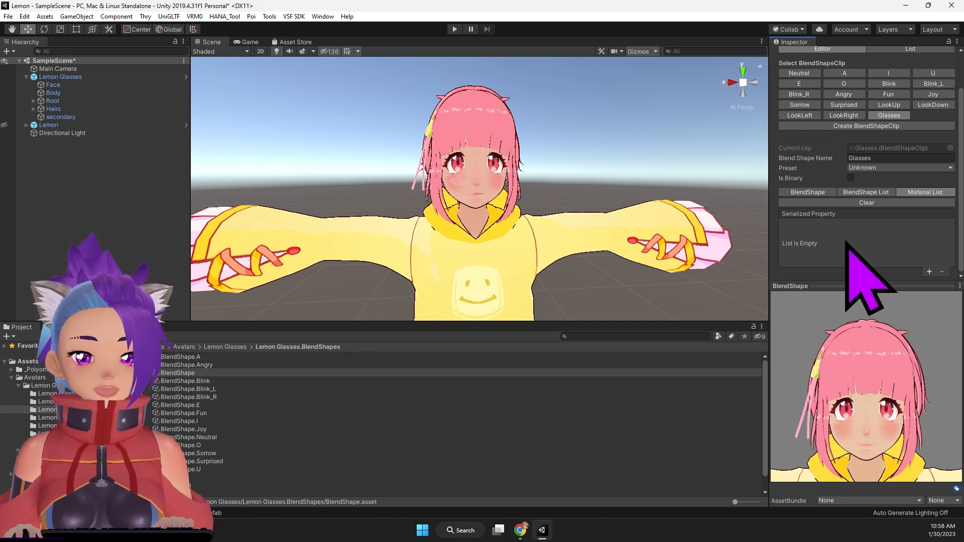
pyautogui.click(929, 272)
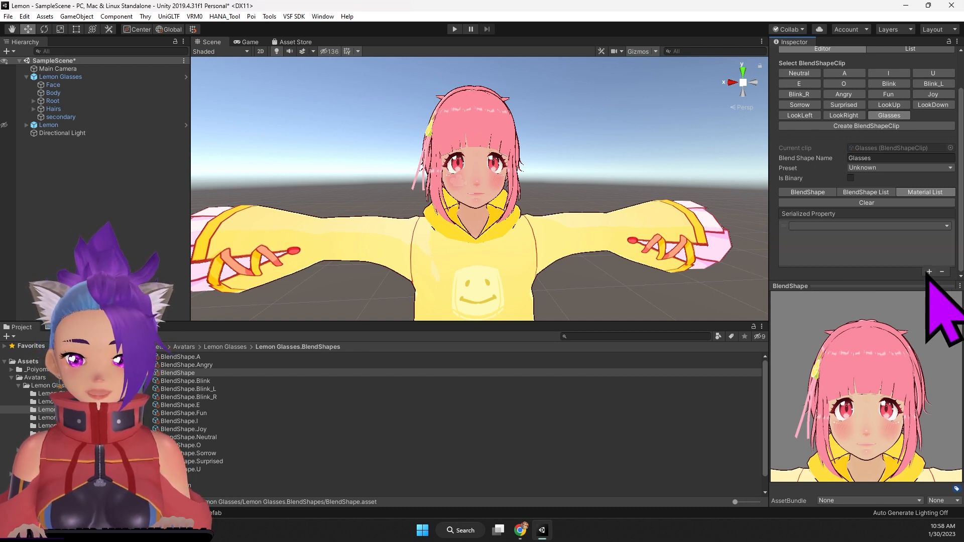
pyautogui.click(912, 226)
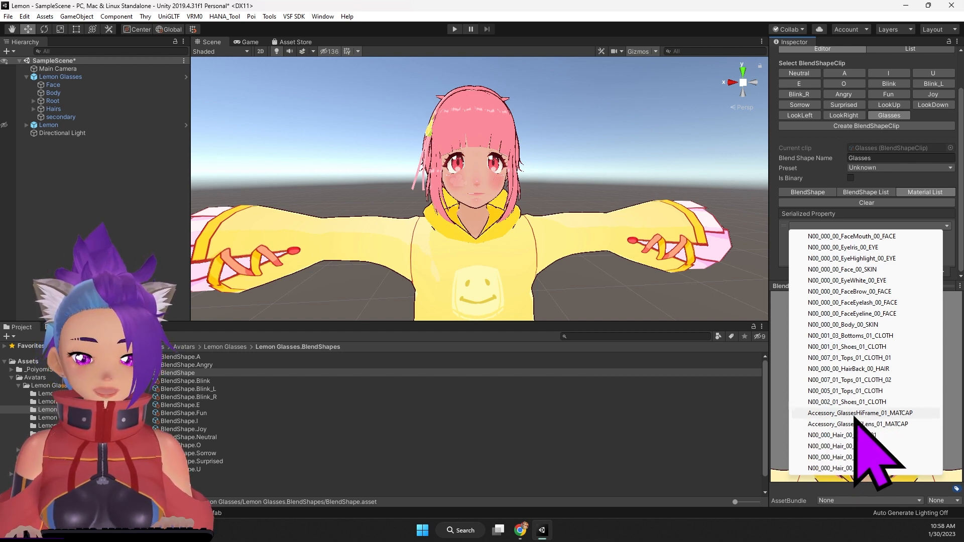
pyautogui.click(903, 413)
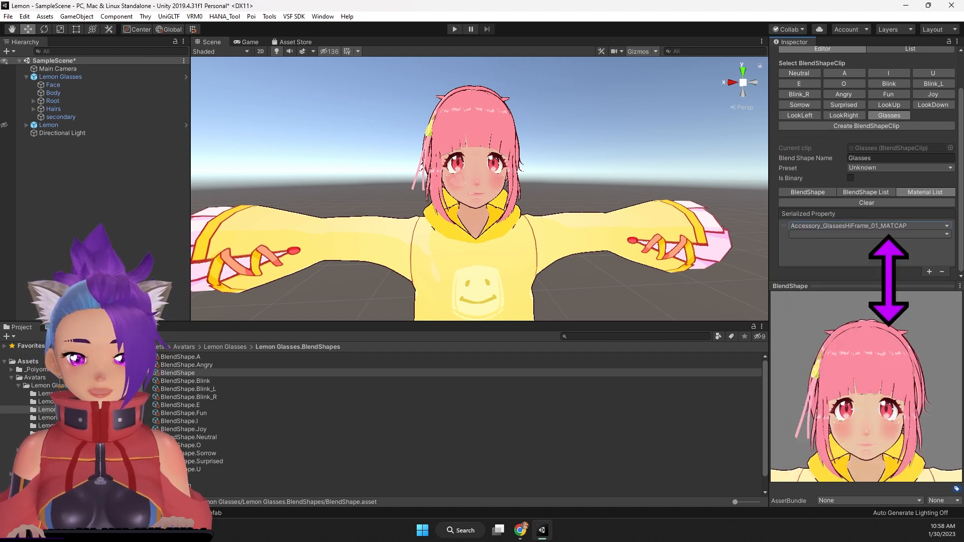
pyautogui.click(898, 235)
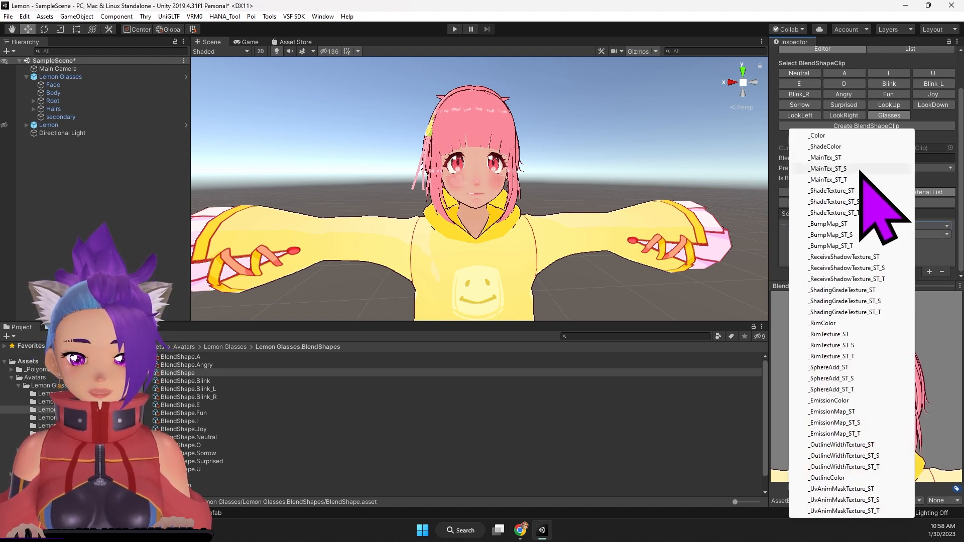
pyautogui.click(861, 136)
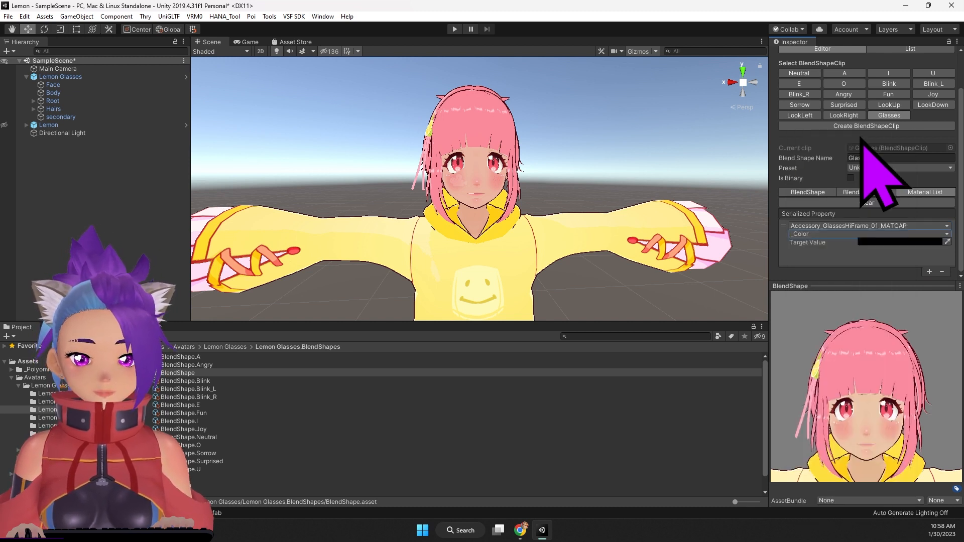
# Step: Set the frame entry's target colour to white (FFFFFF) with value 100 and alpha 100
pyautogui.click(883, 242)
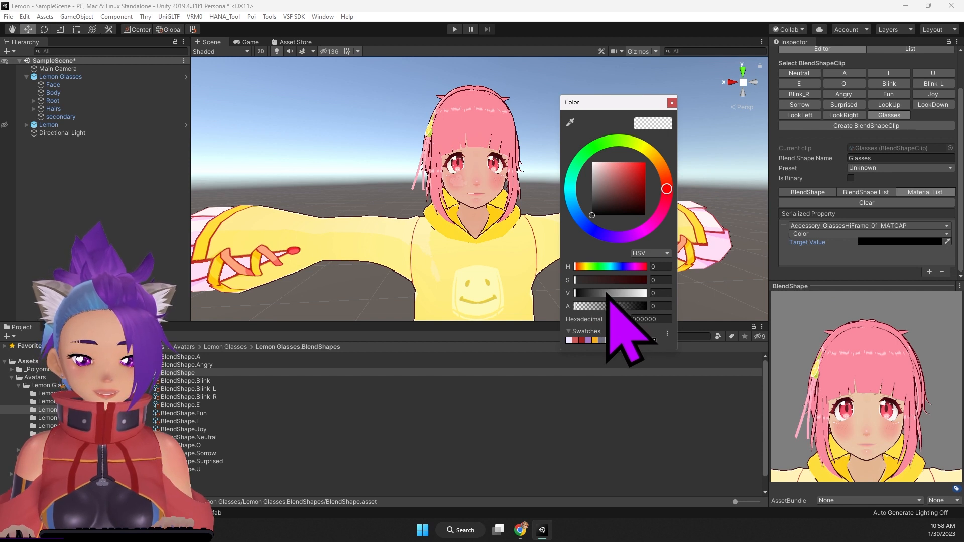
pyautogui.moveTo(611, 292); pyautogui.dragTo(655, 293)
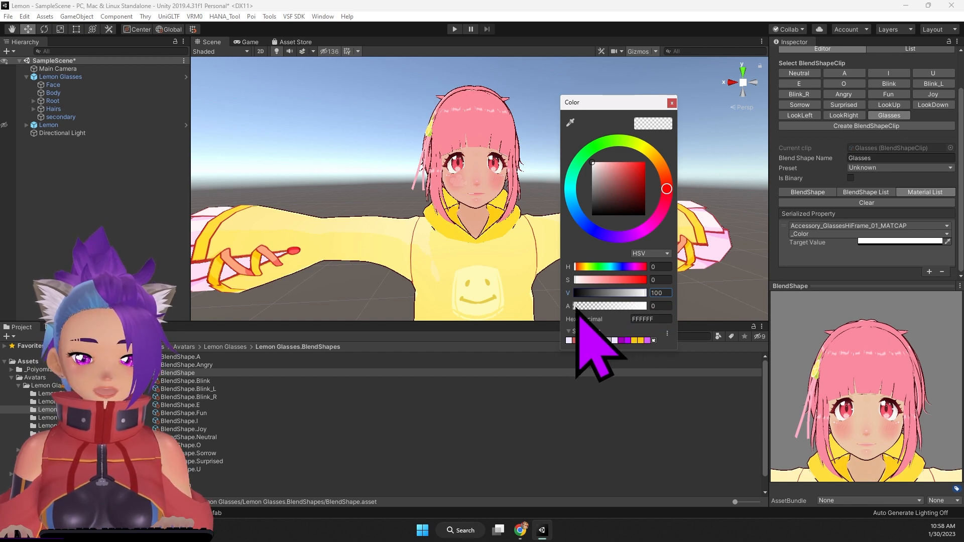
pyautogui.moveTo(575, 307); pyautogui.dragTo(662, 308)
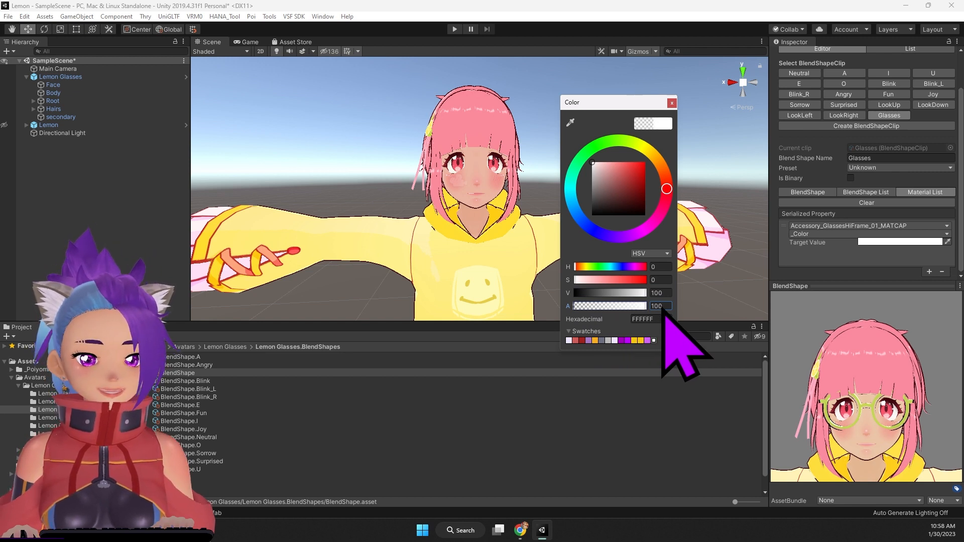
pyautogui.click(672, 103)
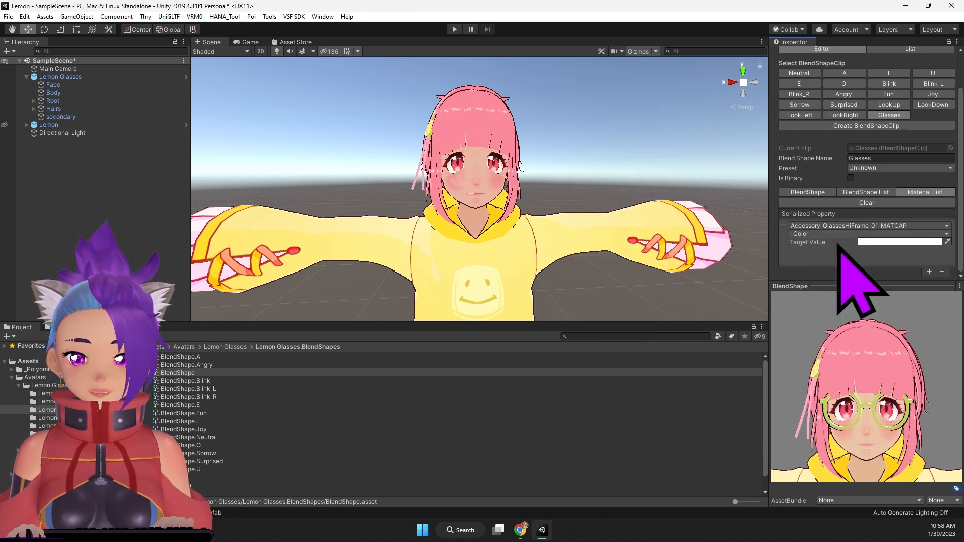
# Step: Add a second material entry to the Glasses clip for Accessory_GlassesHiLens_01_MATCAP with the _Color property
pyautogui.click(929, 272)
pyautogui.scroll(-2, 928, 273)
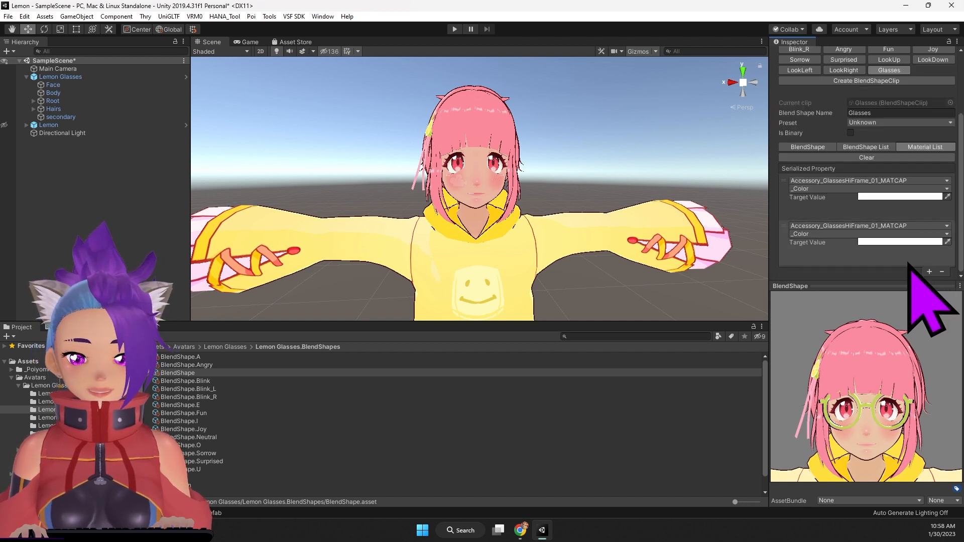
pyautogui.click(843, 226)
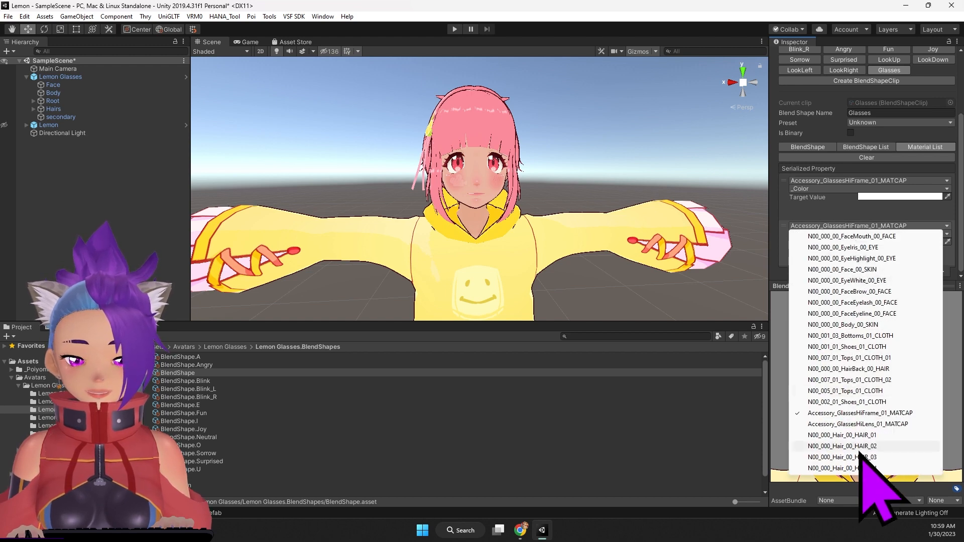
pyautogui.click(872, 423)
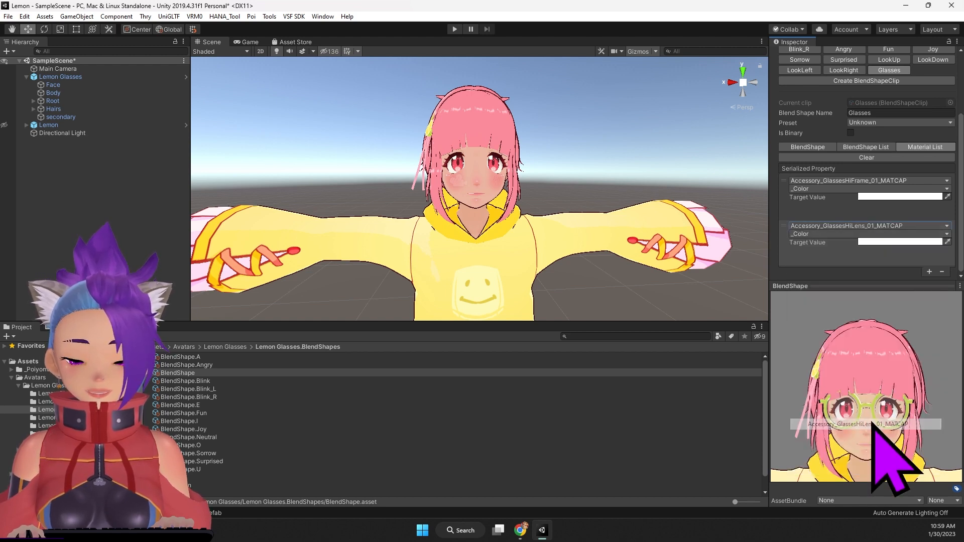
# Step: Set the lens entry's target colour to white (FFFFFF) with value 100 and alpha 100
pyautogui.click(911, 242)
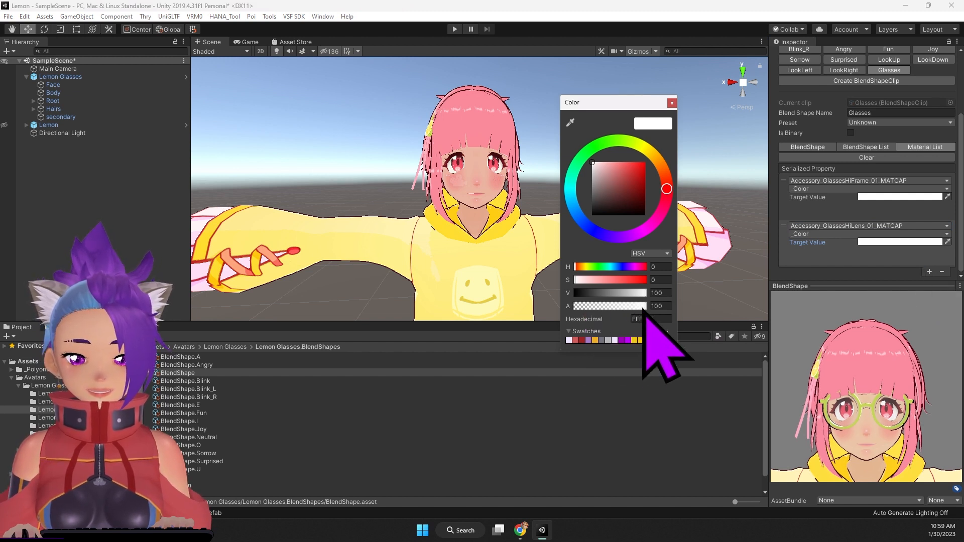
pyautogui.moveTo(638, 307); pyautogui.dragTo(678, 354)
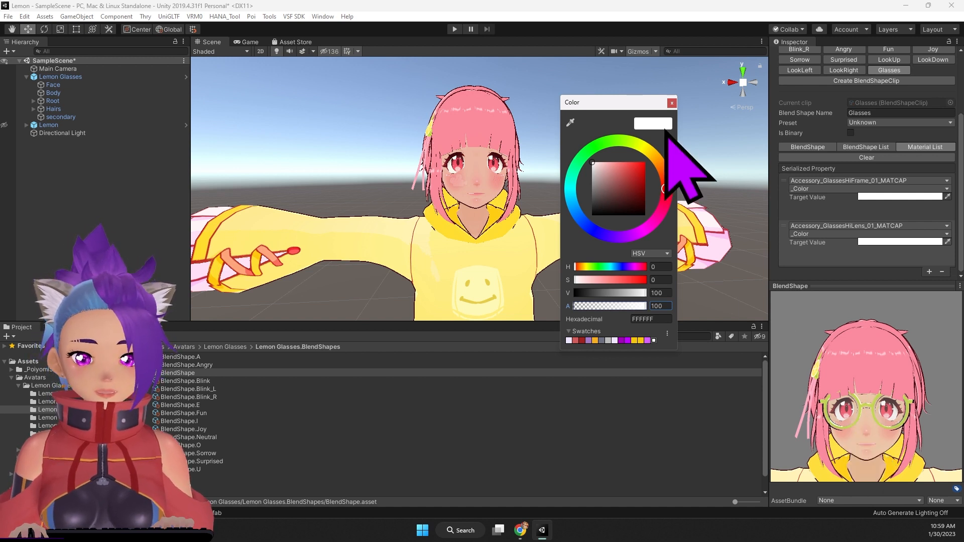
pyautogui.click(672, 104)
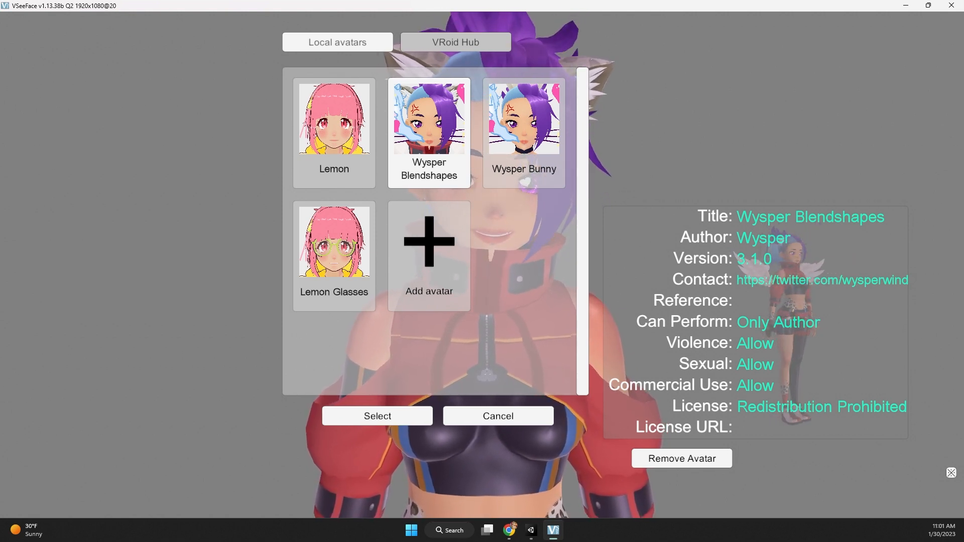
# Step: In VSeeFace, load the local Lemon Glasses avatar and open its expression settings
pyautogui.click(345, 258)
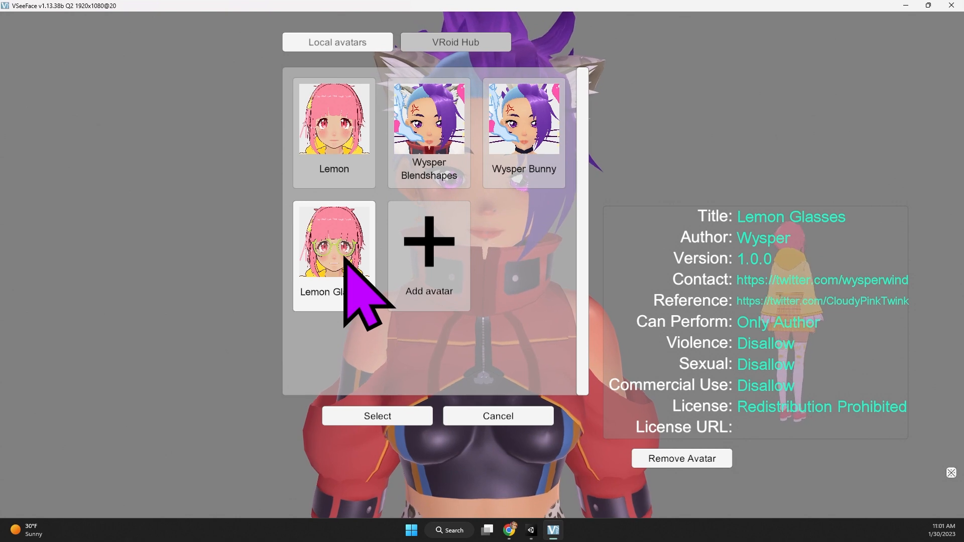
pyautogui.click(371, 416)
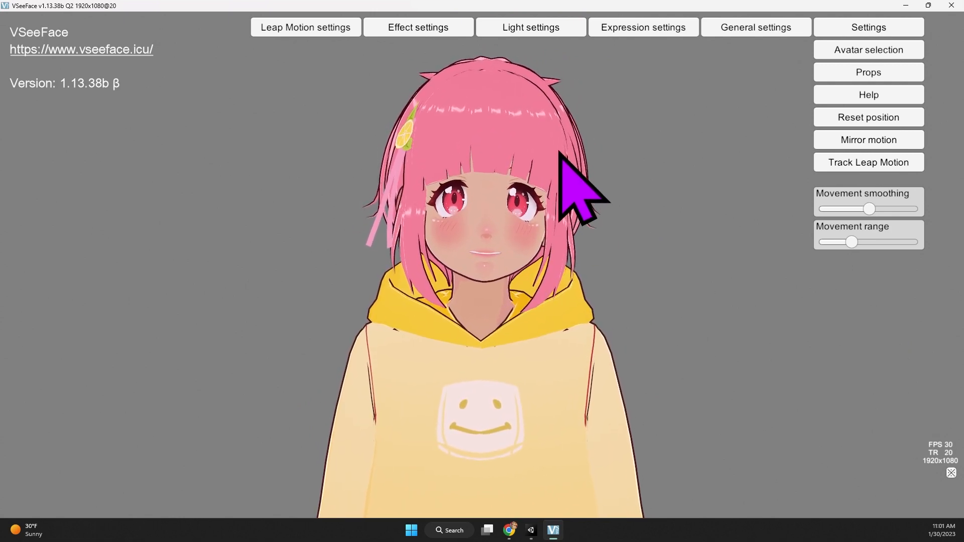
pyautogui.click(648, 32)
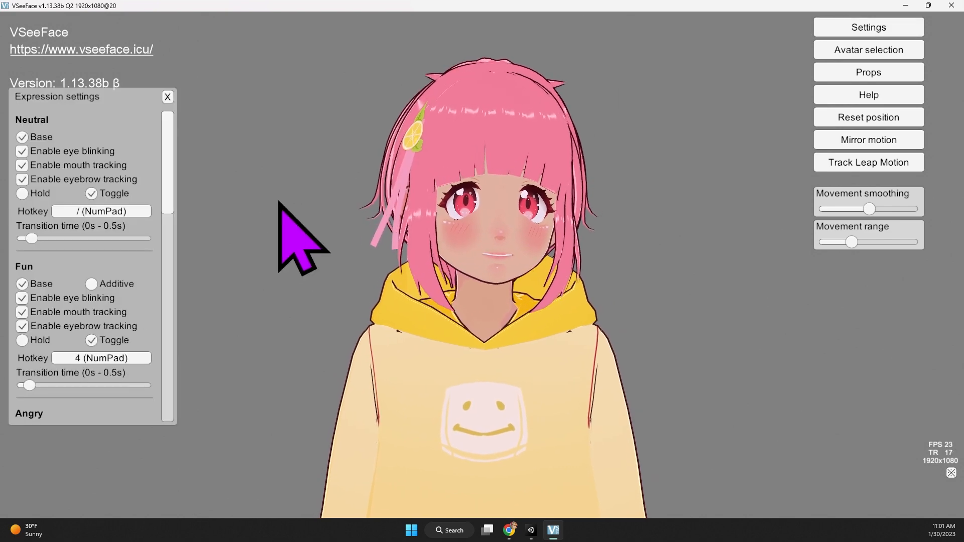
# Step: Assign the numpad / key as the Glasses expression's hotkey, overriding its assignment to Neutral
pyautogui.scroll(-5, 131, 304)
pyautogui.scroll(-8, 119, 294)
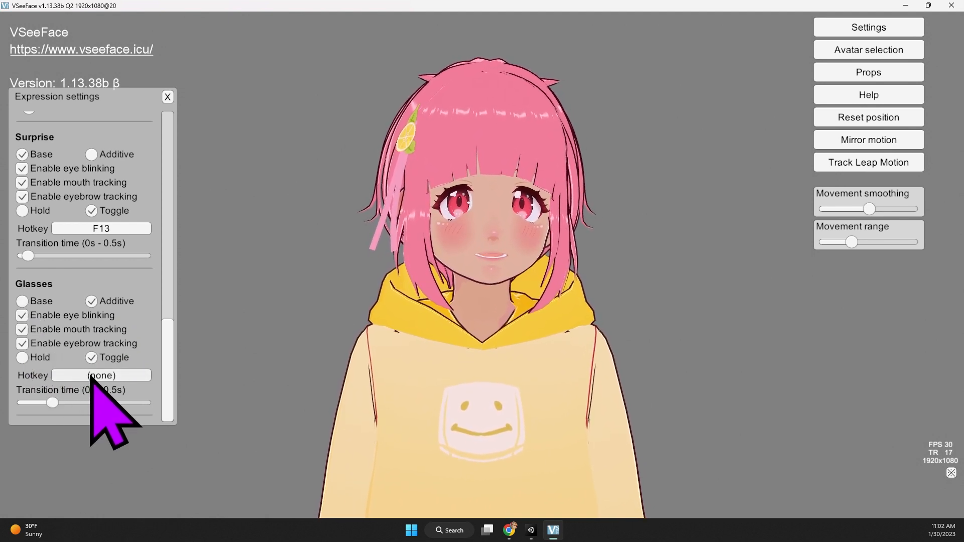
pyautogui.click(91, 376)
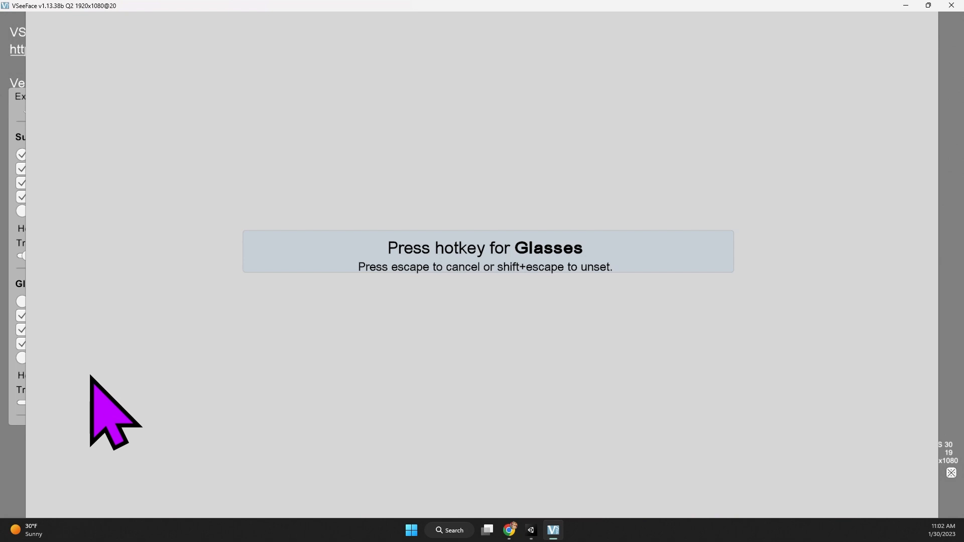
pyautogui.press('KP_Divide')
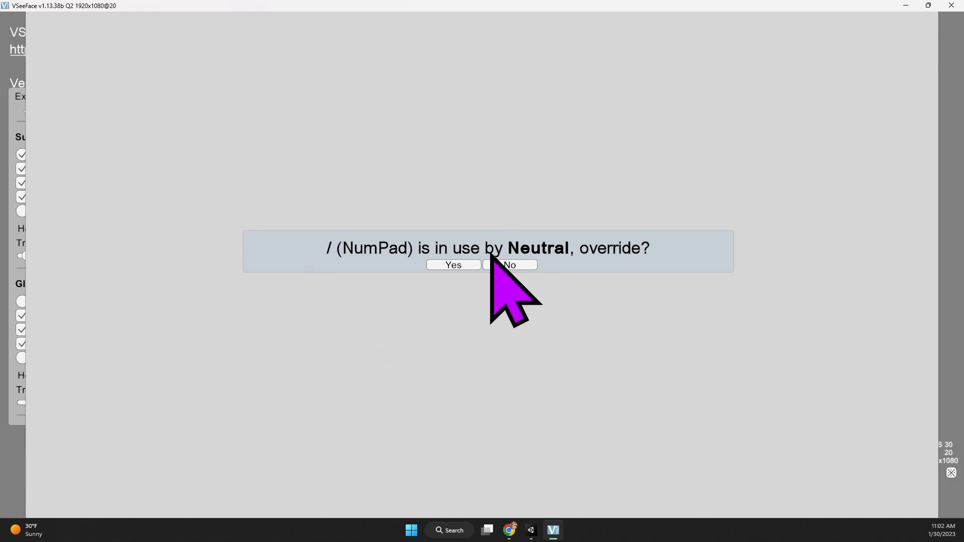
pyautogui.click(449, 266)
pyautogui.click(452, 266)
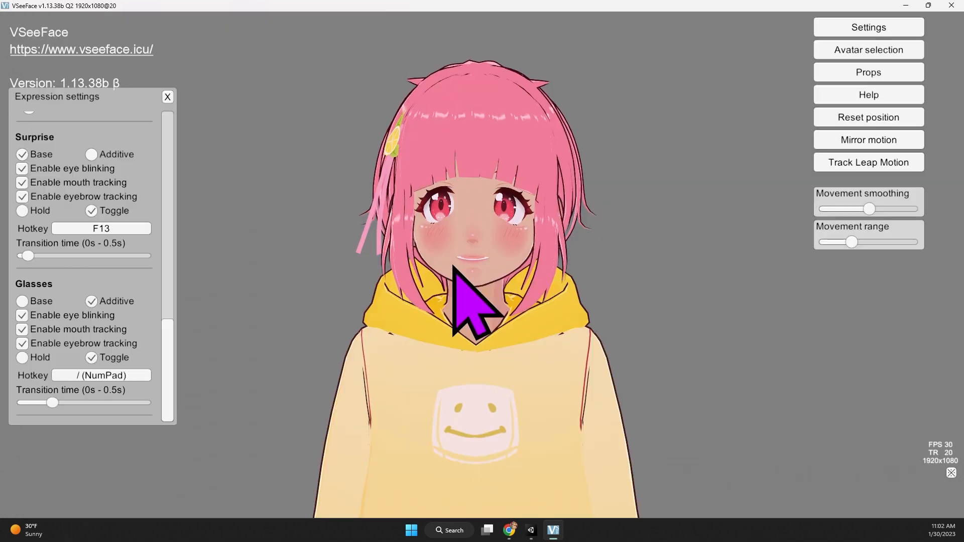